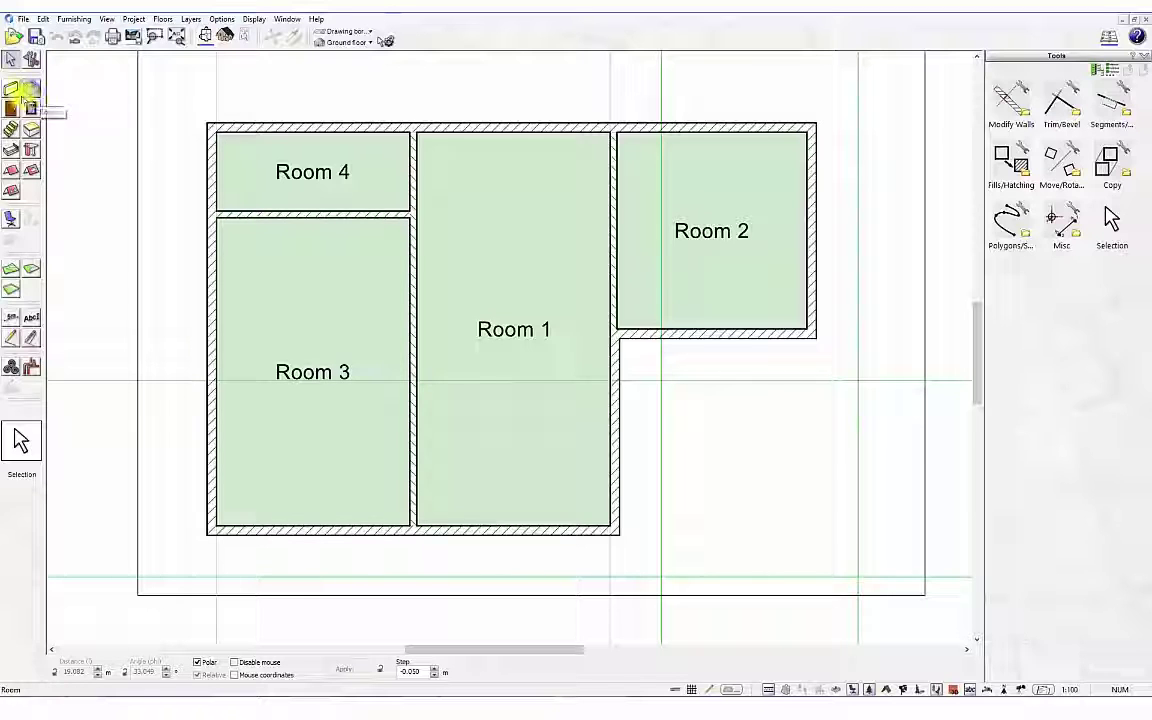
# Start a parallel guideline using the Room 3/Room 1 wall as its reference line.
pyautogui.click(31, 338)
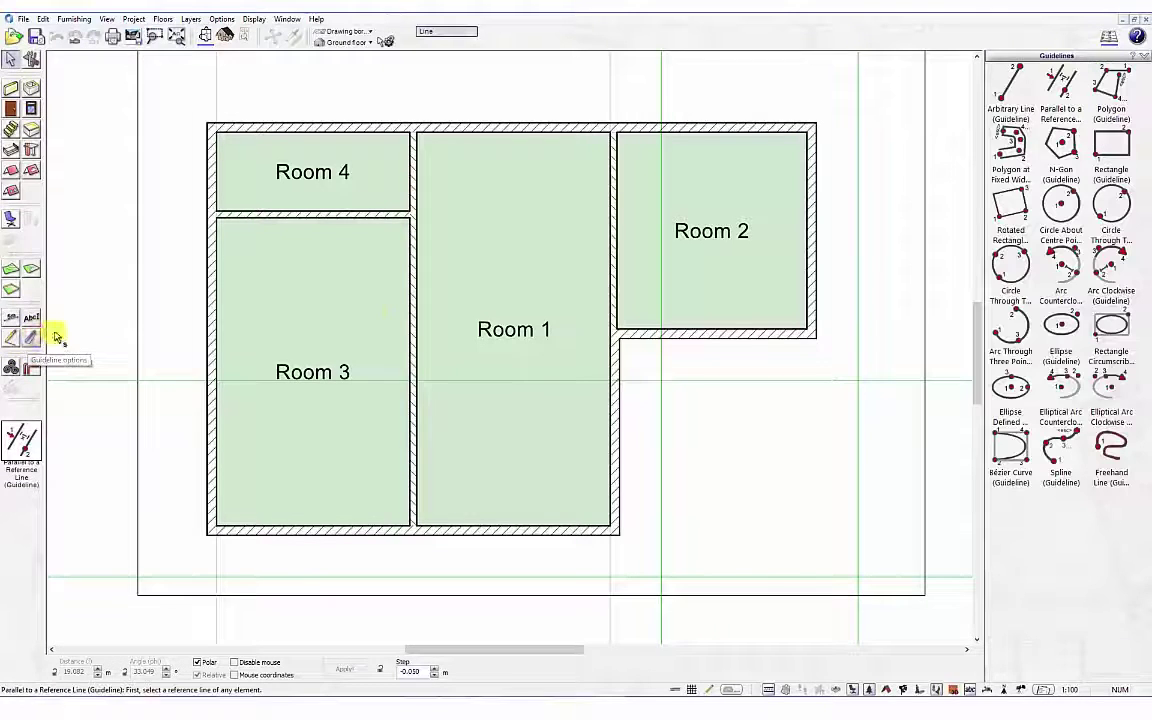
pyautogui.click(1058, 80)
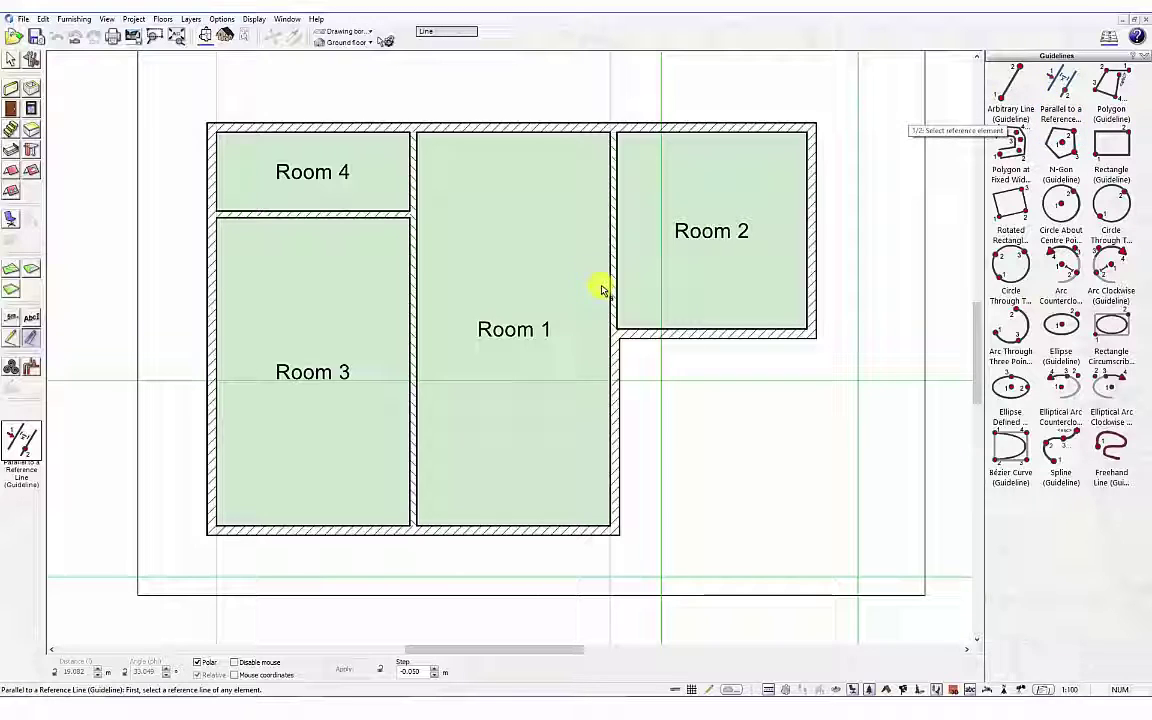
pyautogui.click(416, 456)
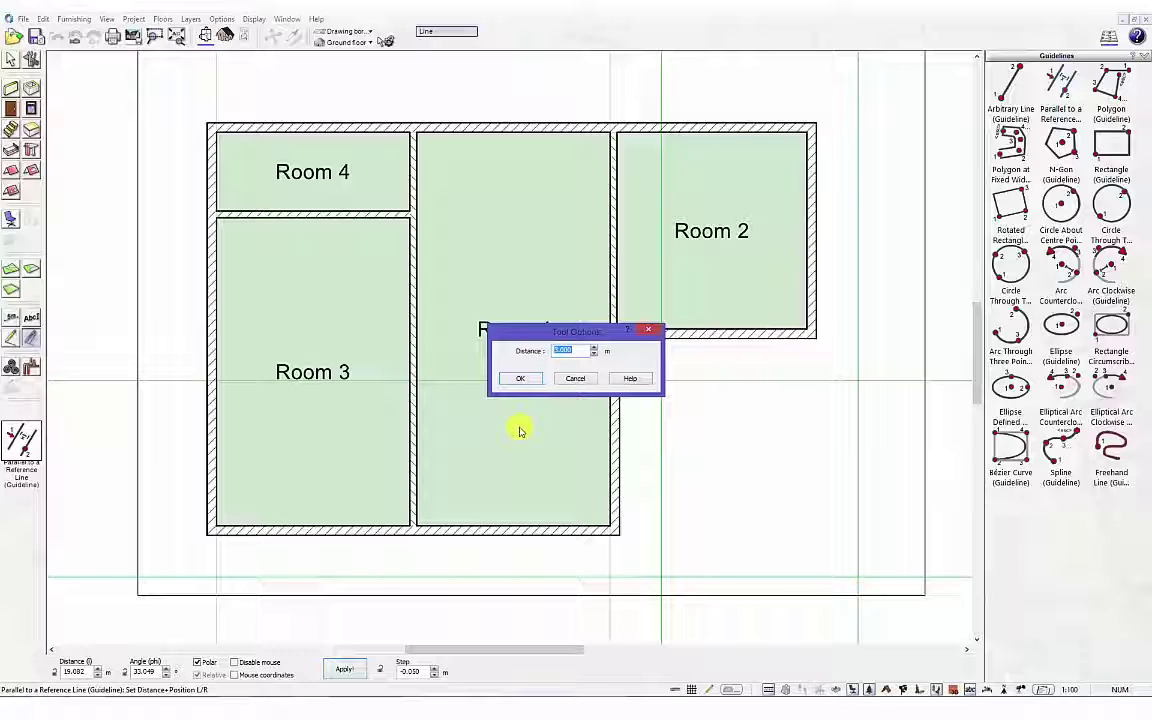
# Place the guideline 1.57 m from the reference wall, fixing it inside Room 1.
pyautogui.write('3')
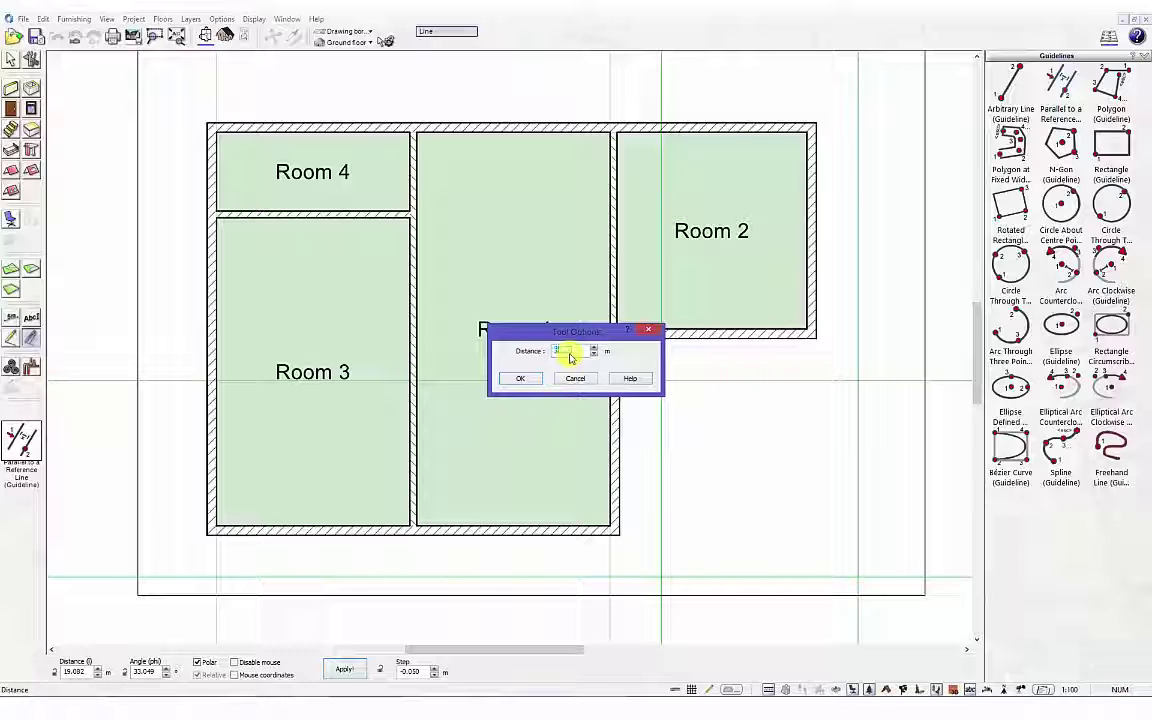
pyautogui.press('BackSpace')
pyautogui.write('1.5')
pyautogui.write('7')
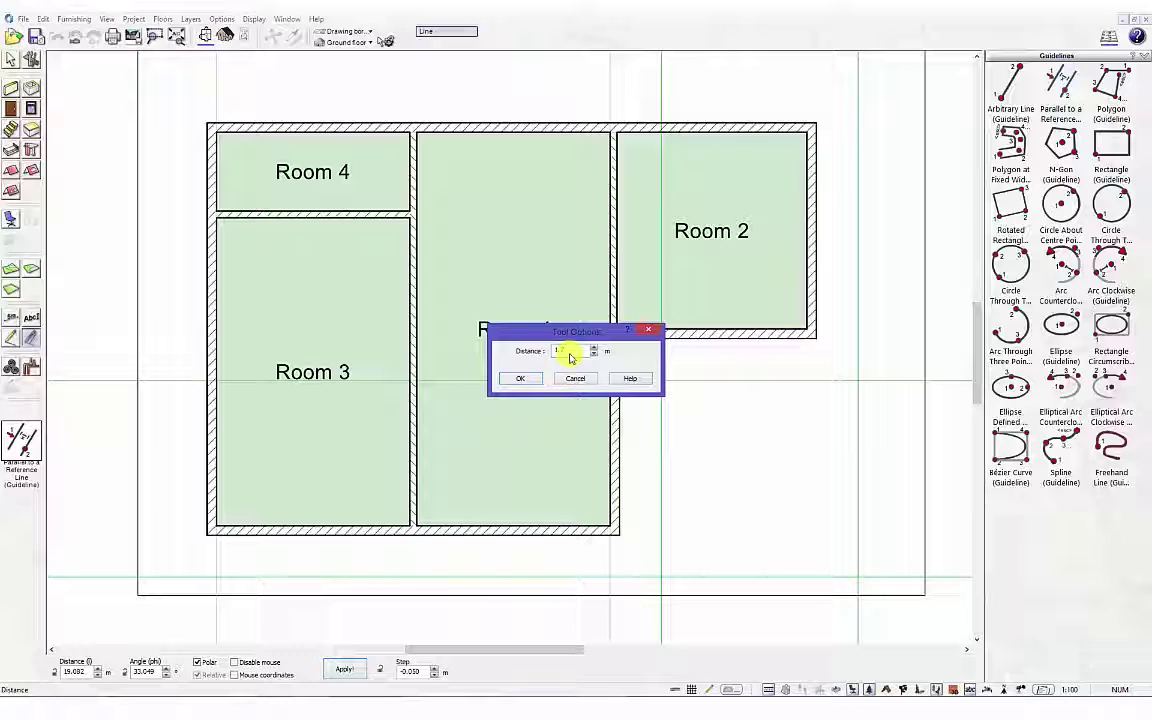
pyautogui.click(516, 378)
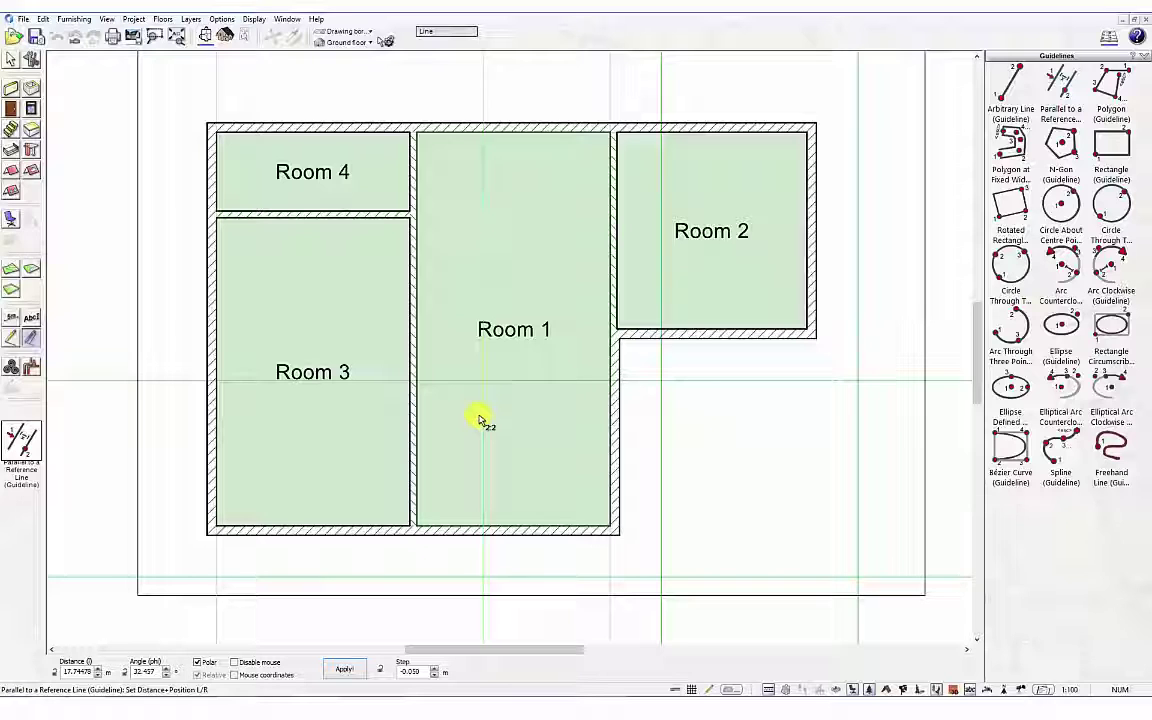
pyautogui.click(480, 420)
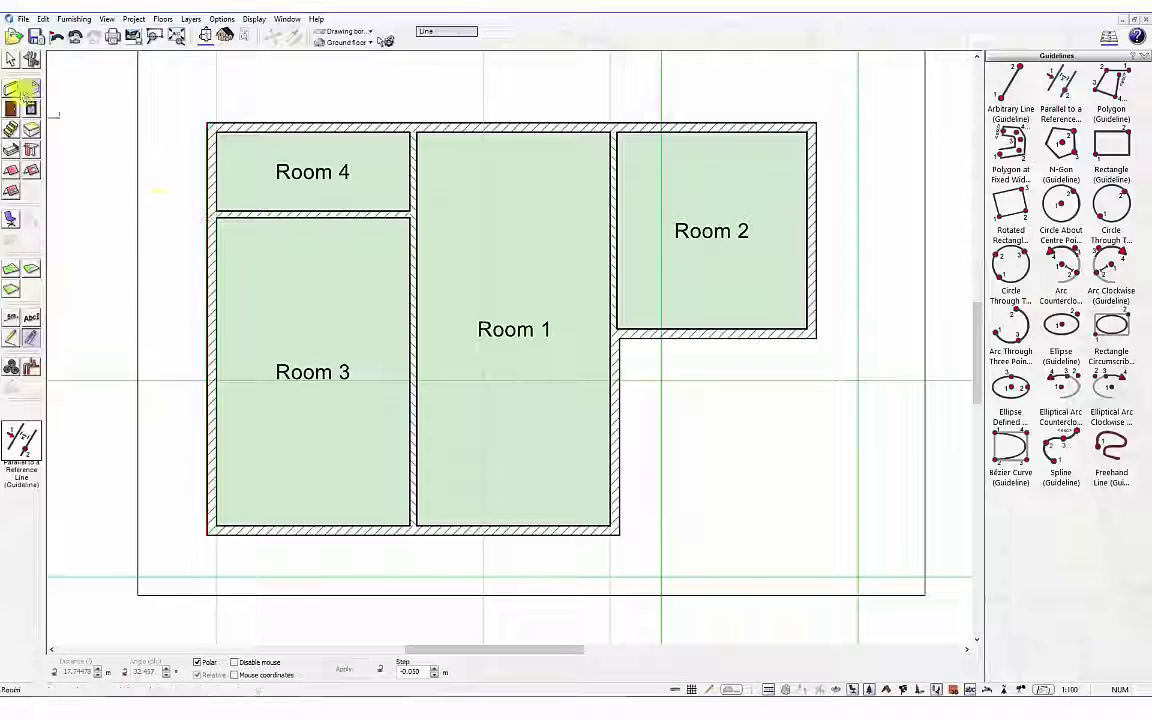
# Select Interior wall (medium) as the wall type with polygonal wall placement.
pyautogui.click(11, 89)
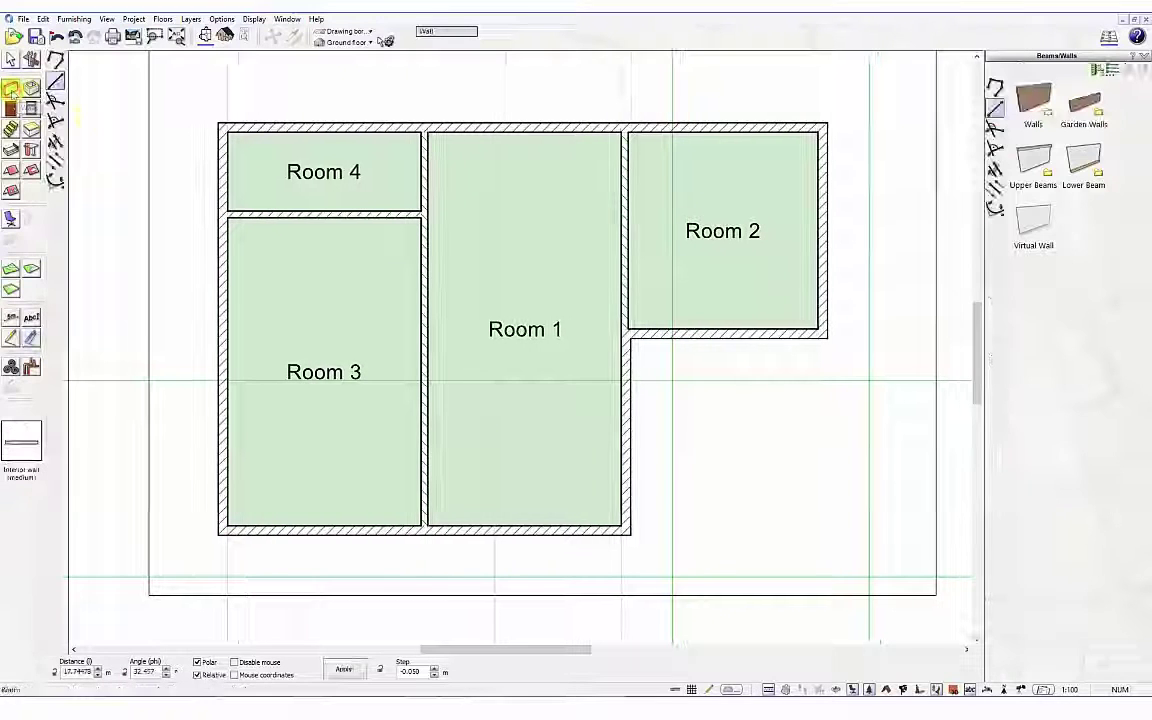
pyautogui.doubleClick(1033, 100)
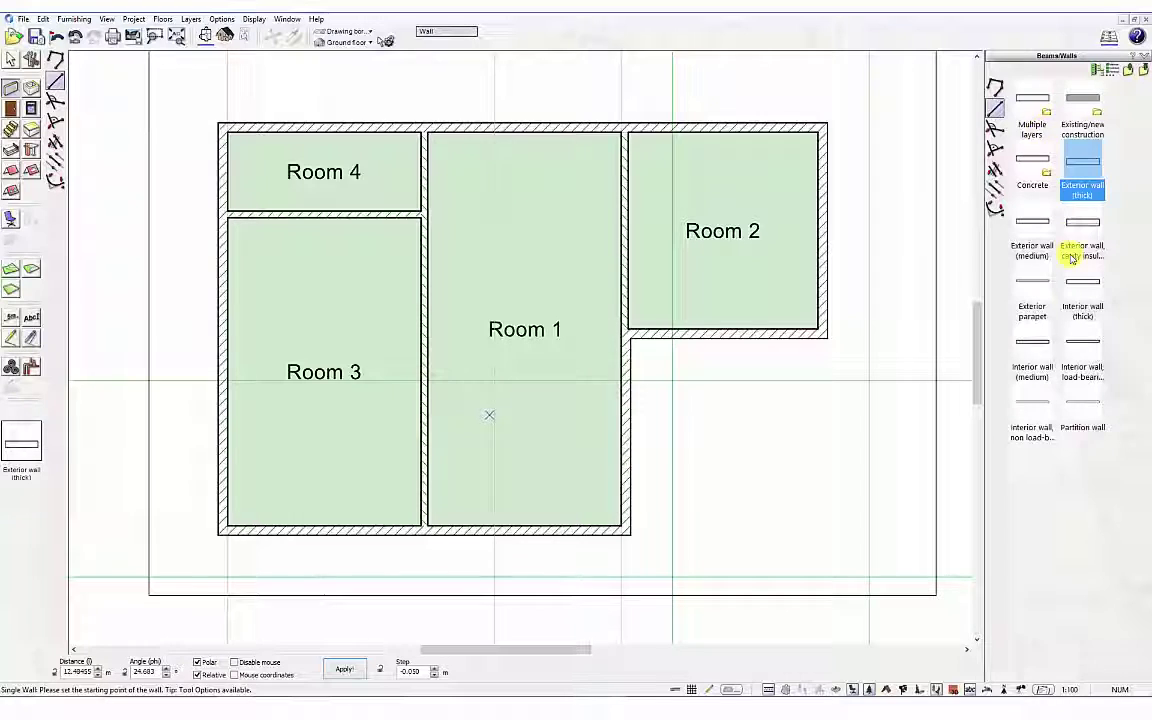
pyautogui.click(1030, 345)
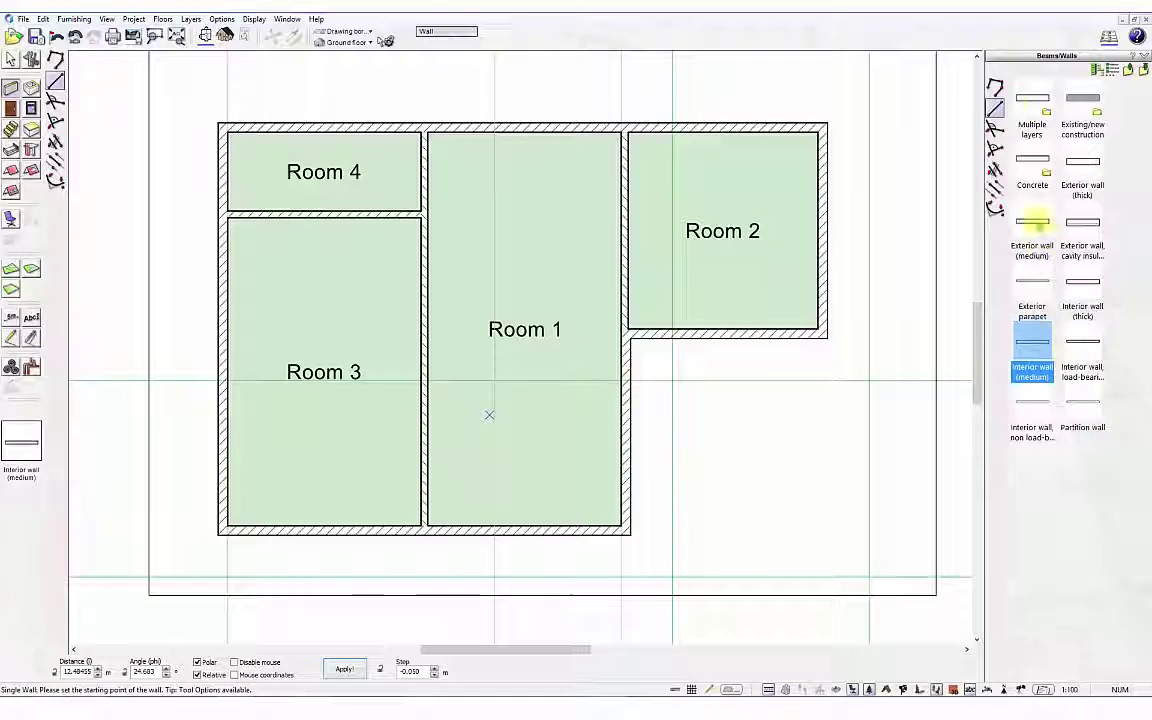
pyautogui.click(997, 87)
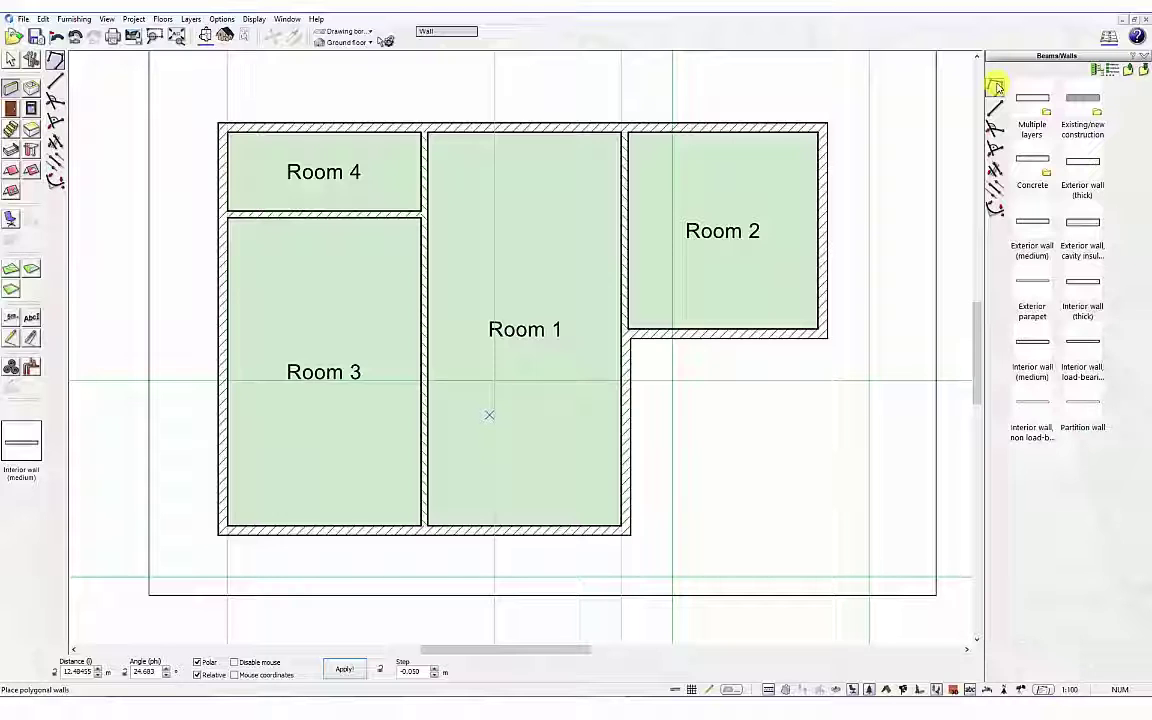
# Set the polygonal wall tool's settings to Do not group.
pyautogui.click(996, 88)
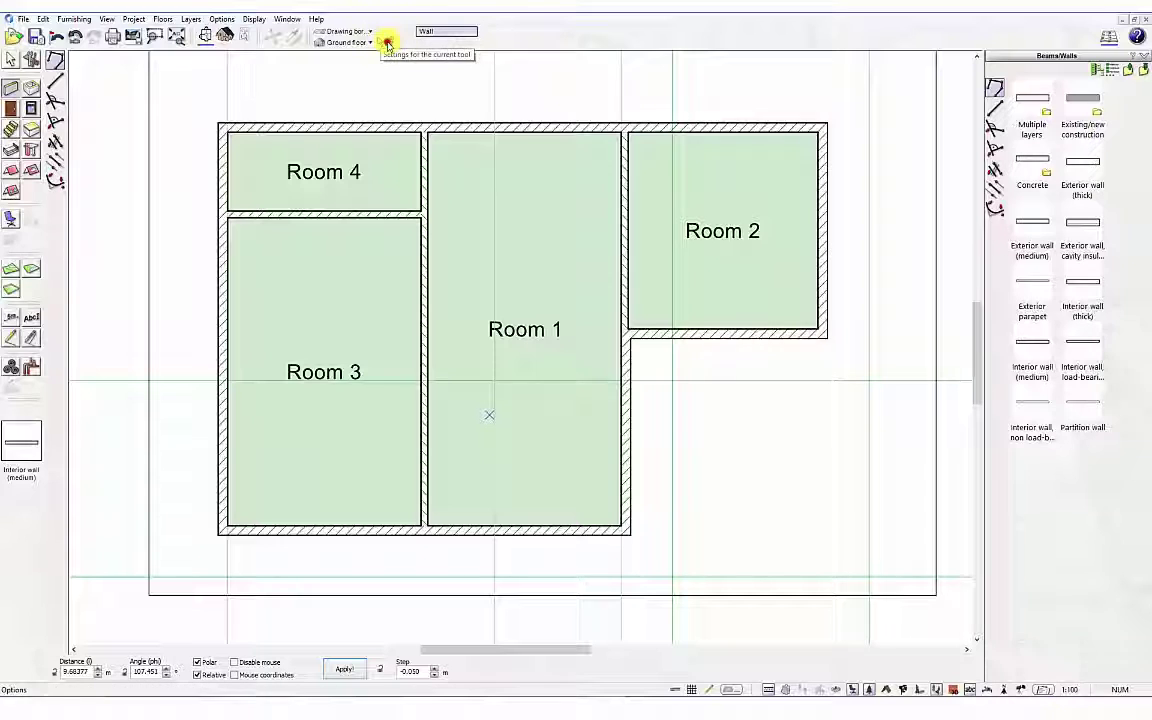
pyautogui.click(386, 42)
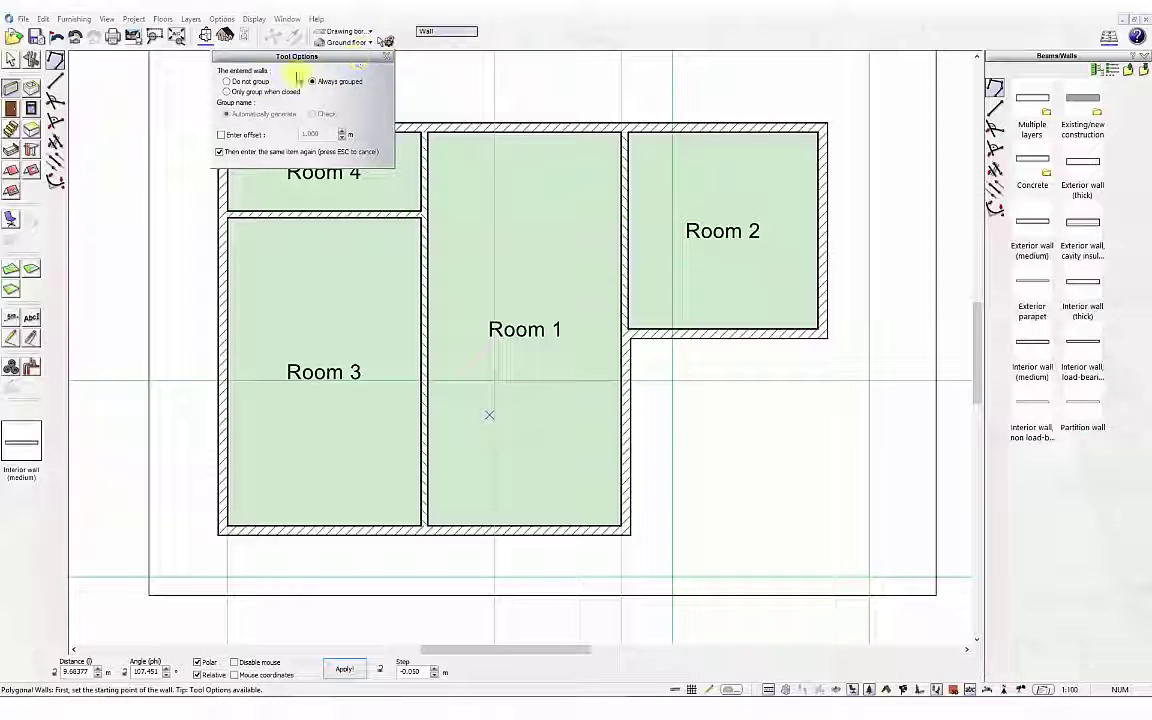
pyautogui.click(228, 81)
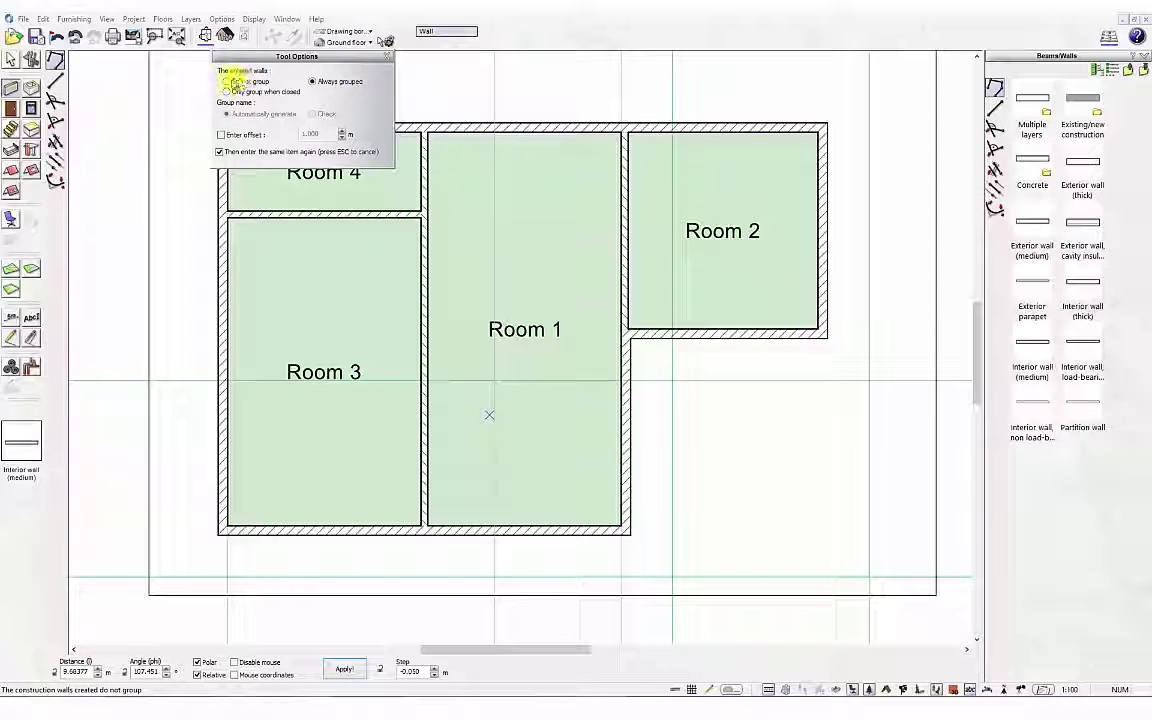
pyautogui.click(385, 43)
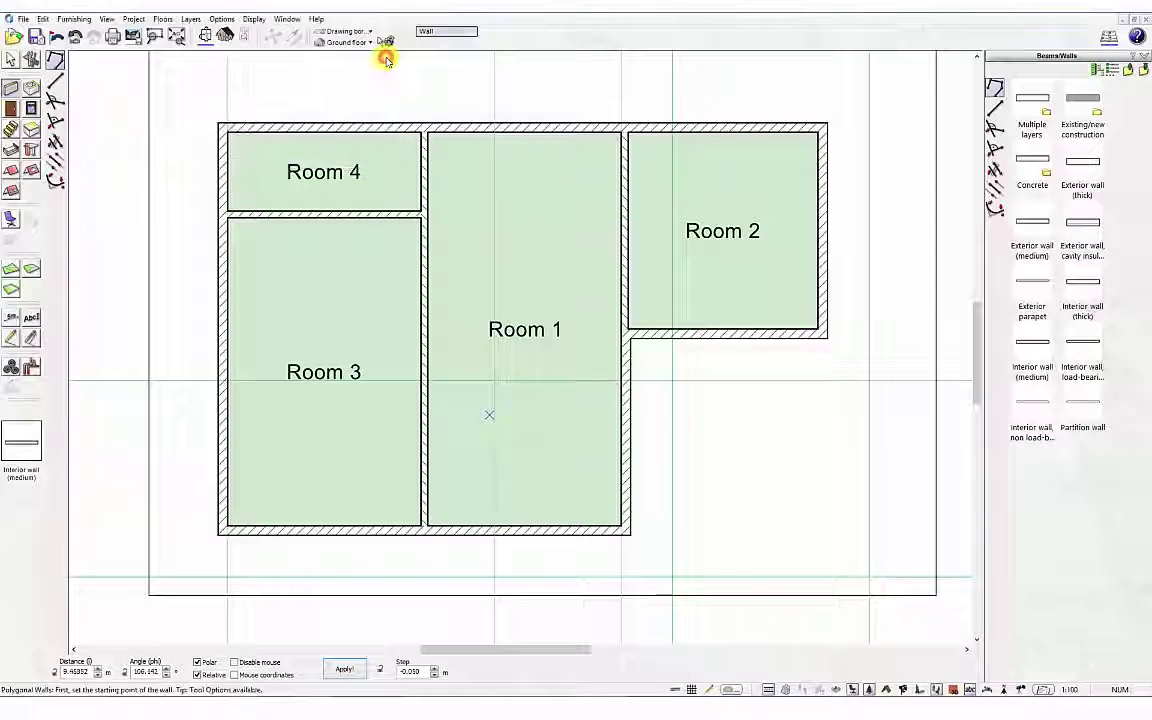
# Start the wall on Room 1's bottom wall at the guideline and flip its reference side.
pyautogui.click(495, 525)
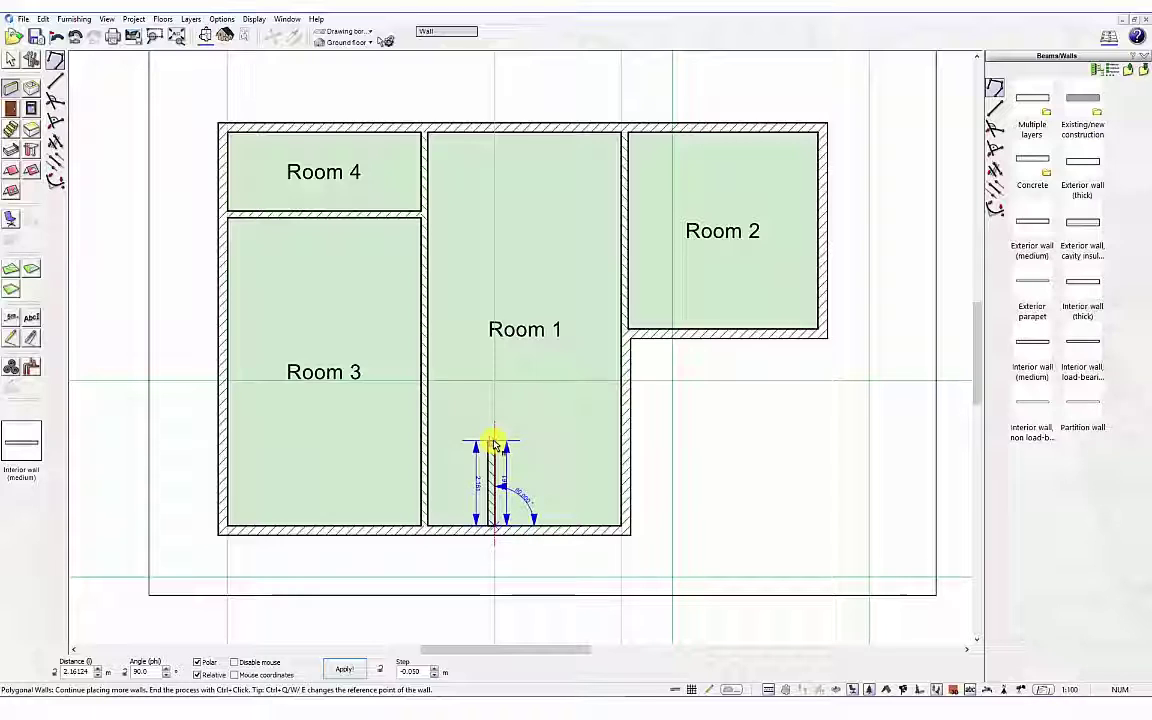
pyautogui.hotkey('ctrl', 'q')
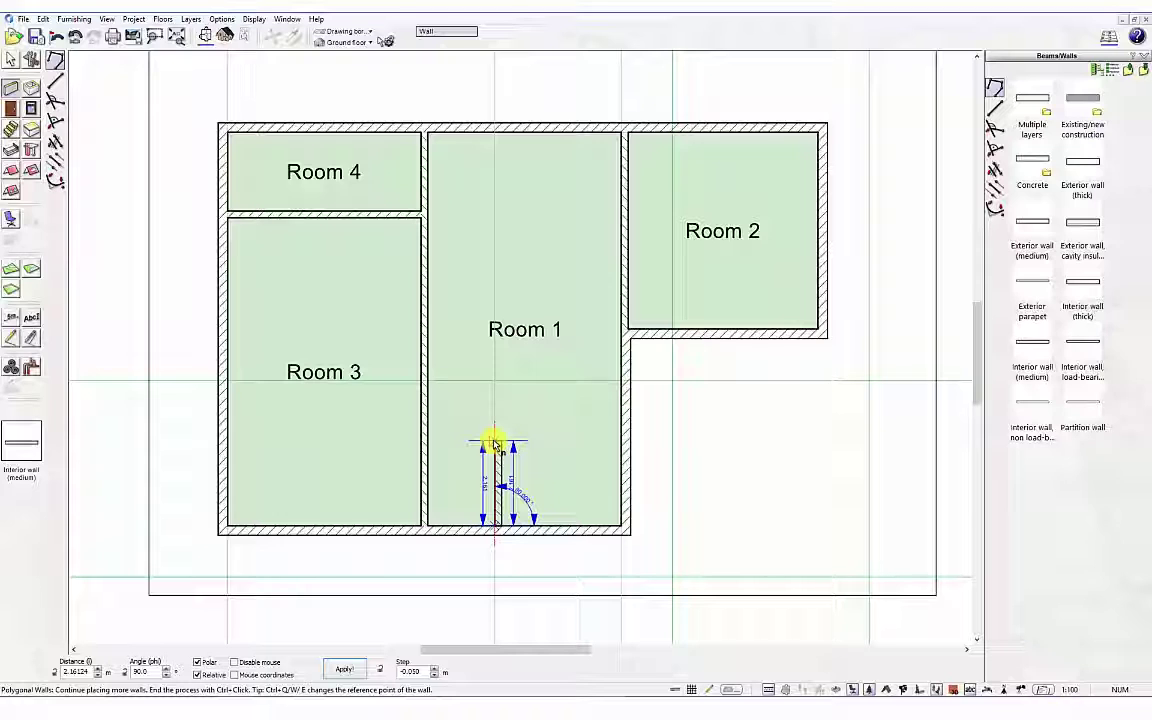
# Fix the first wall segment at 2 m length and 90° angle.
pyautogui.write('2')
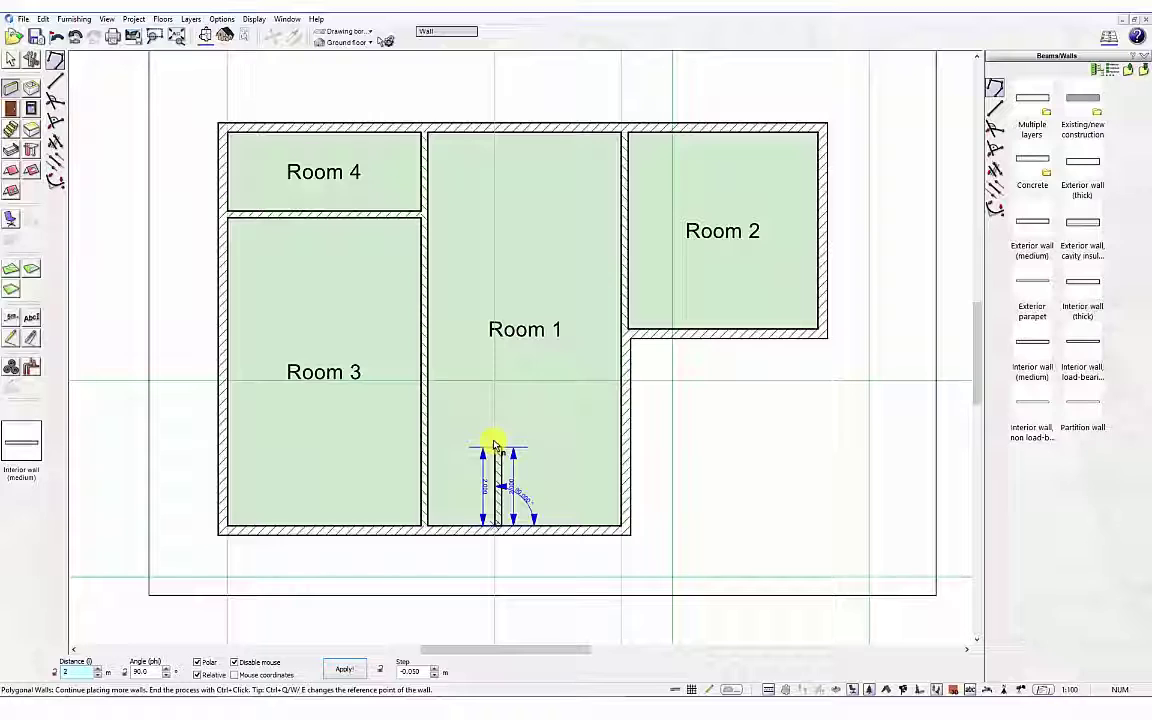
pyautogui.press('Tab')
pyautogui.write('90')
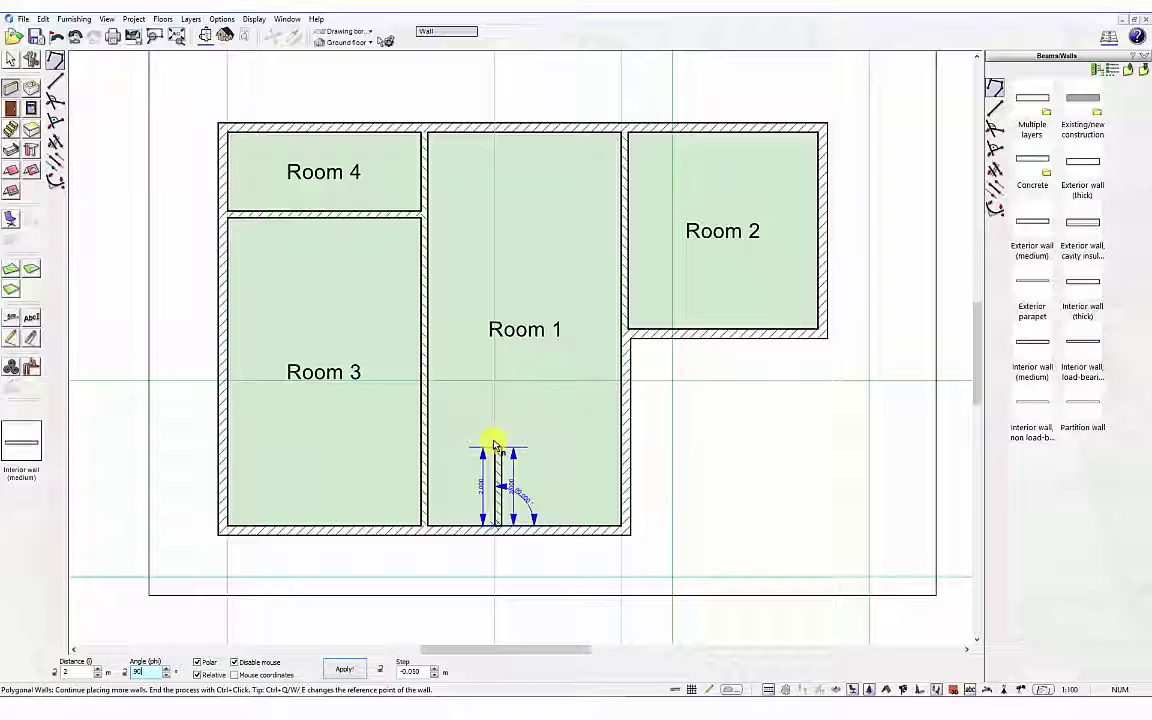
pyautogui.press('Return')
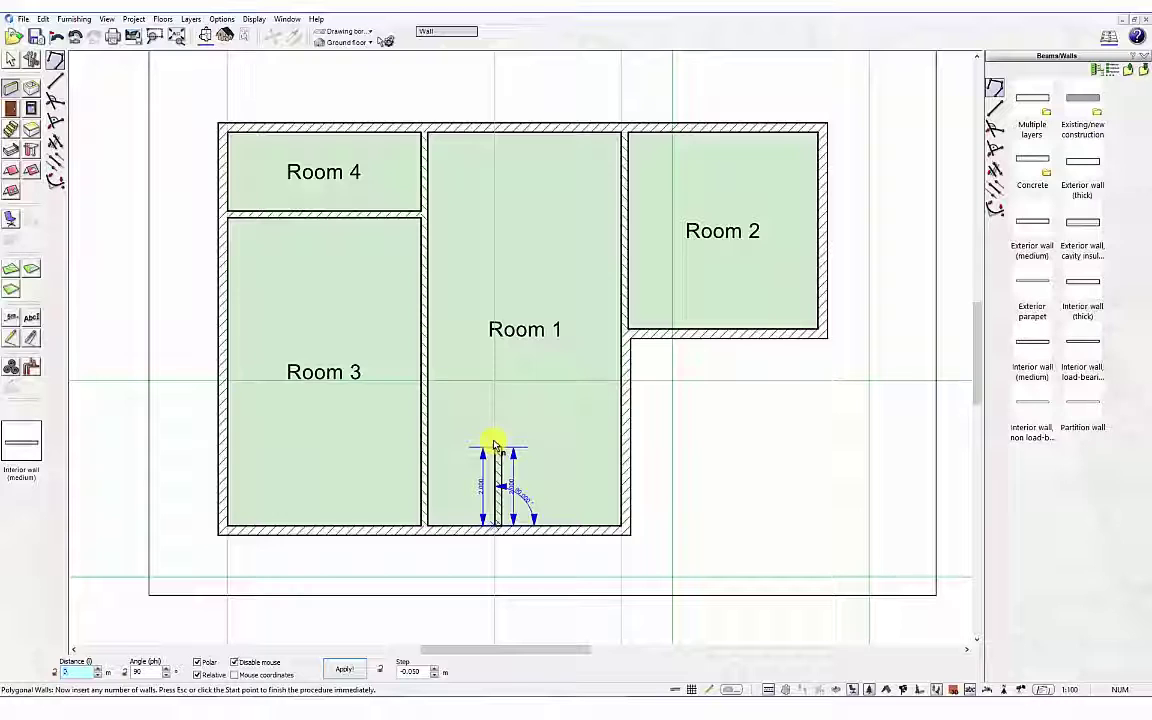
# Extend the wall upward, add a 1.2 m segment at 140°, then aim the last at 180°.
pyautogui.write('0.1')
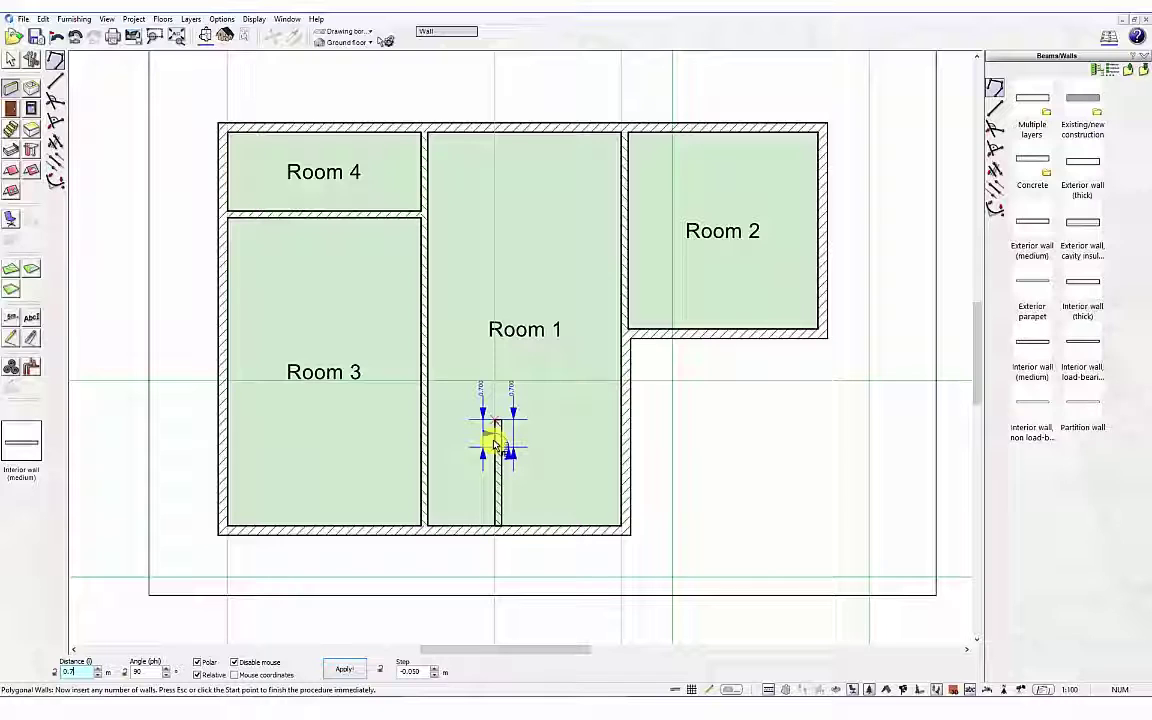
pyautogui.press('Tab')
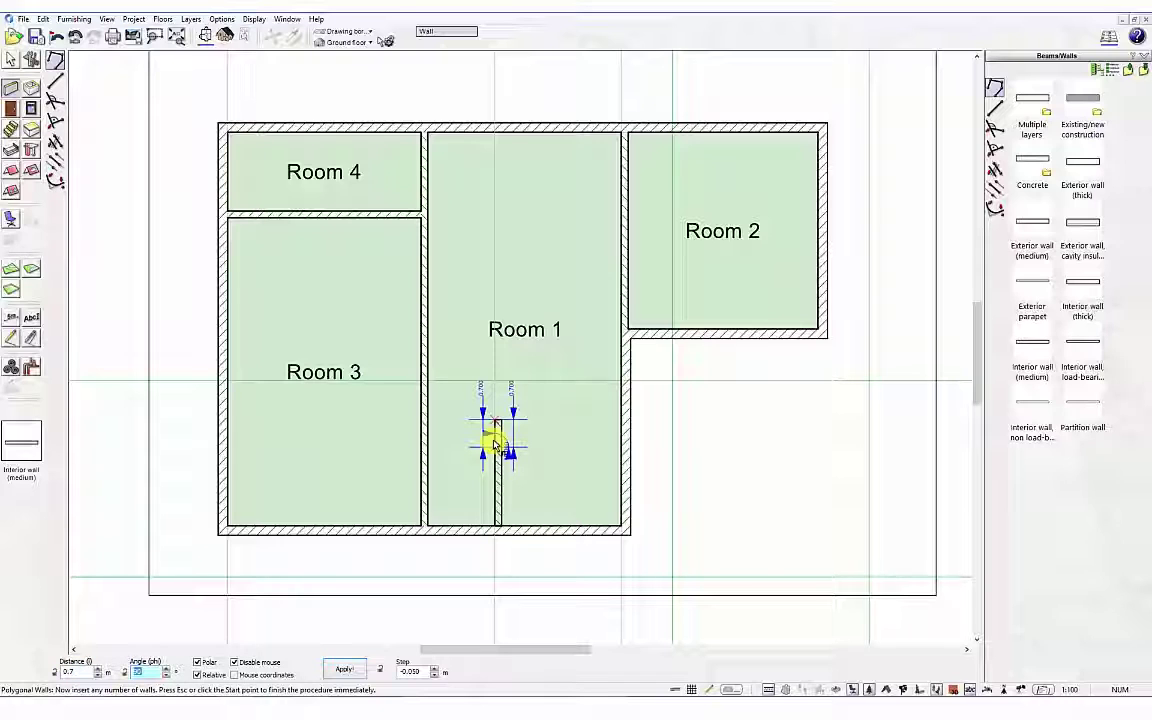
pyautogui.write('140')
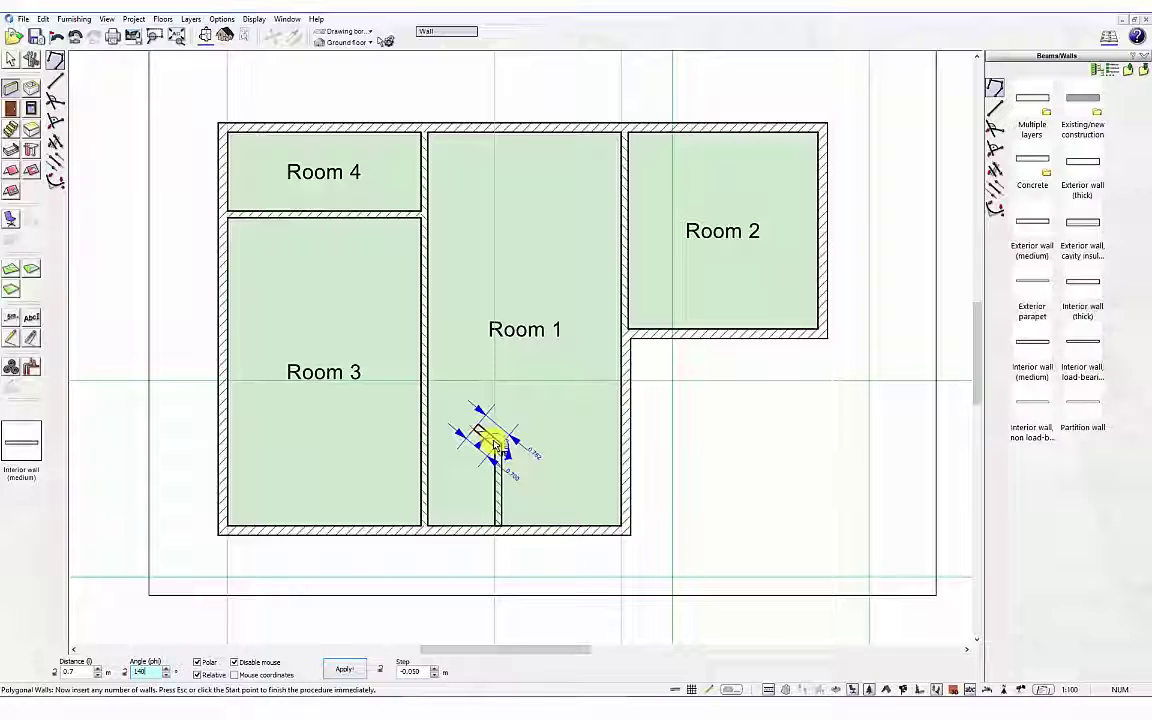
pyautogui.hotkey('shift', 'Tab')
pyautogui.write('1.2')
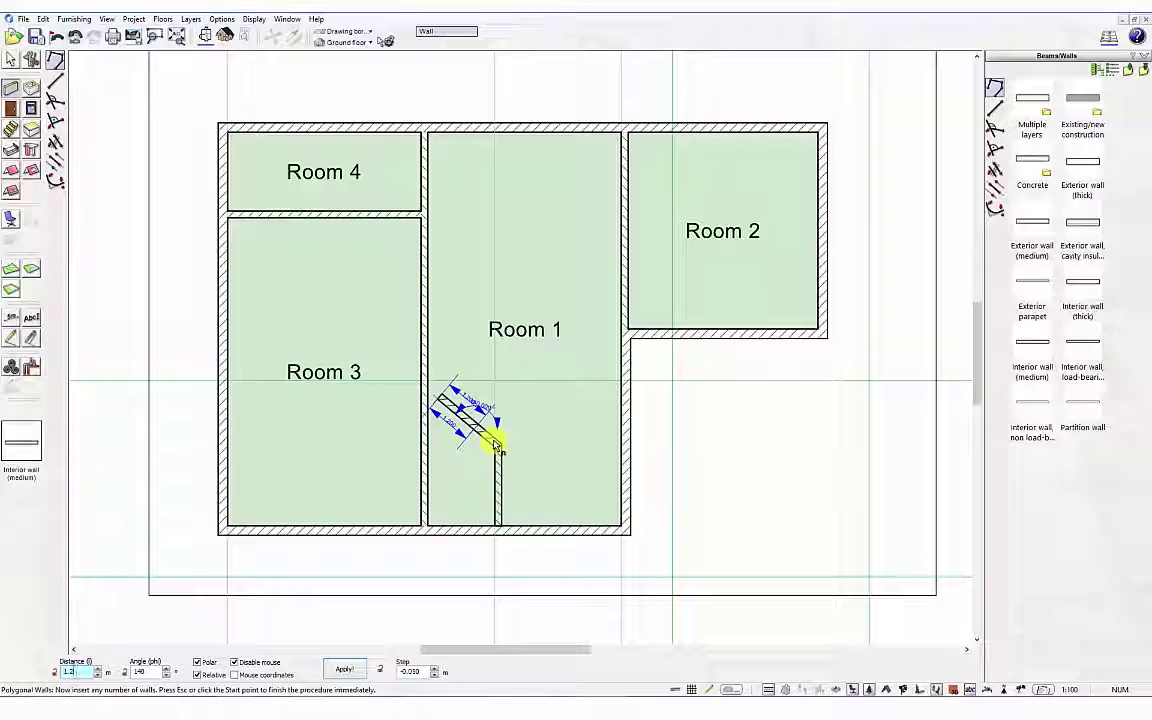
pyautogui.press('Tab')
pyautogui.write('180')
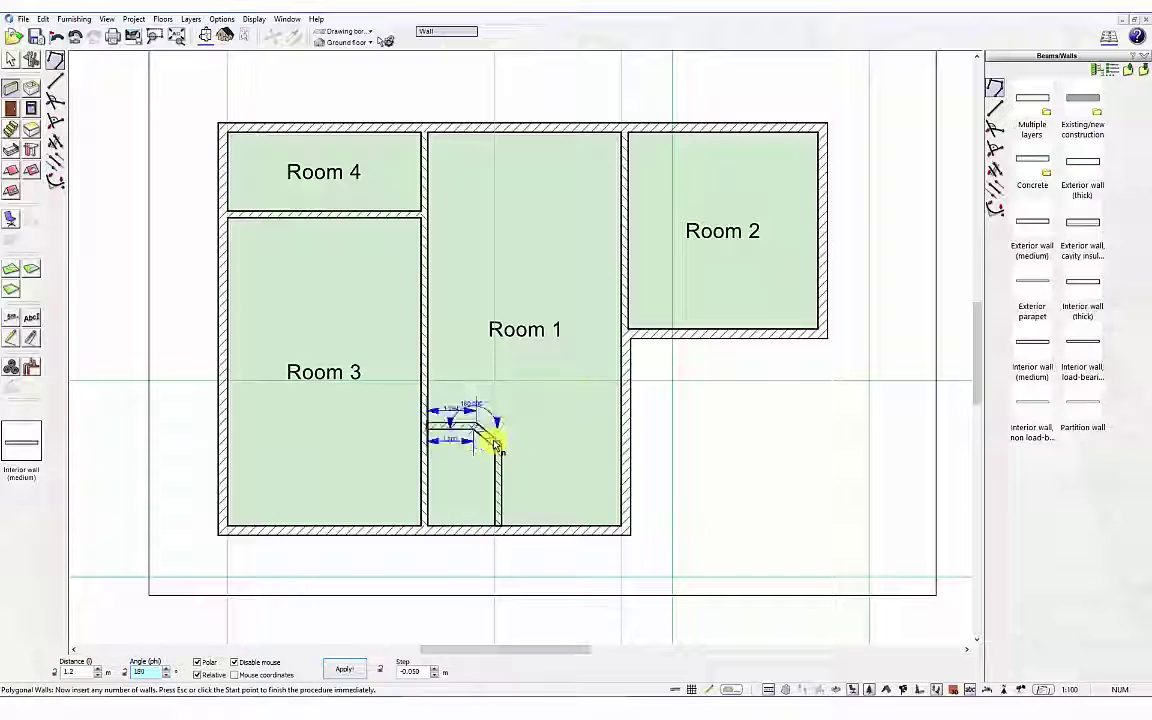
pyautogui.press('Return')
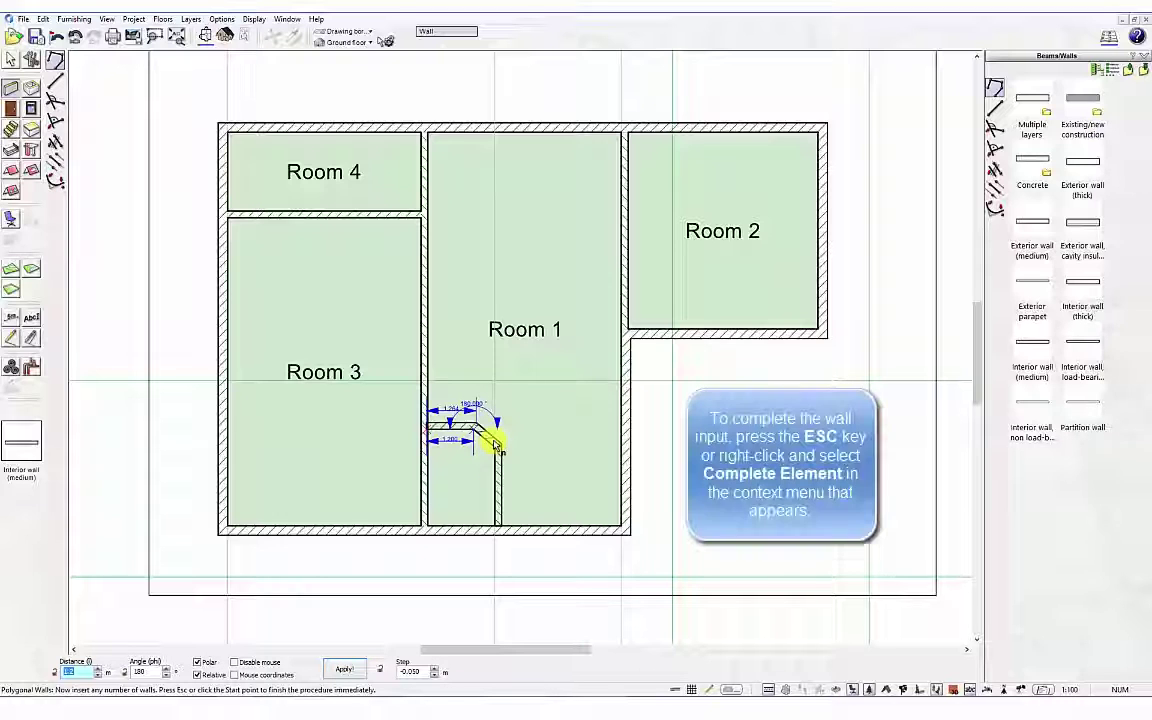
# Complete the wall run to create Room 5 and exit the wall tool.
pyautogui.press('Escape')
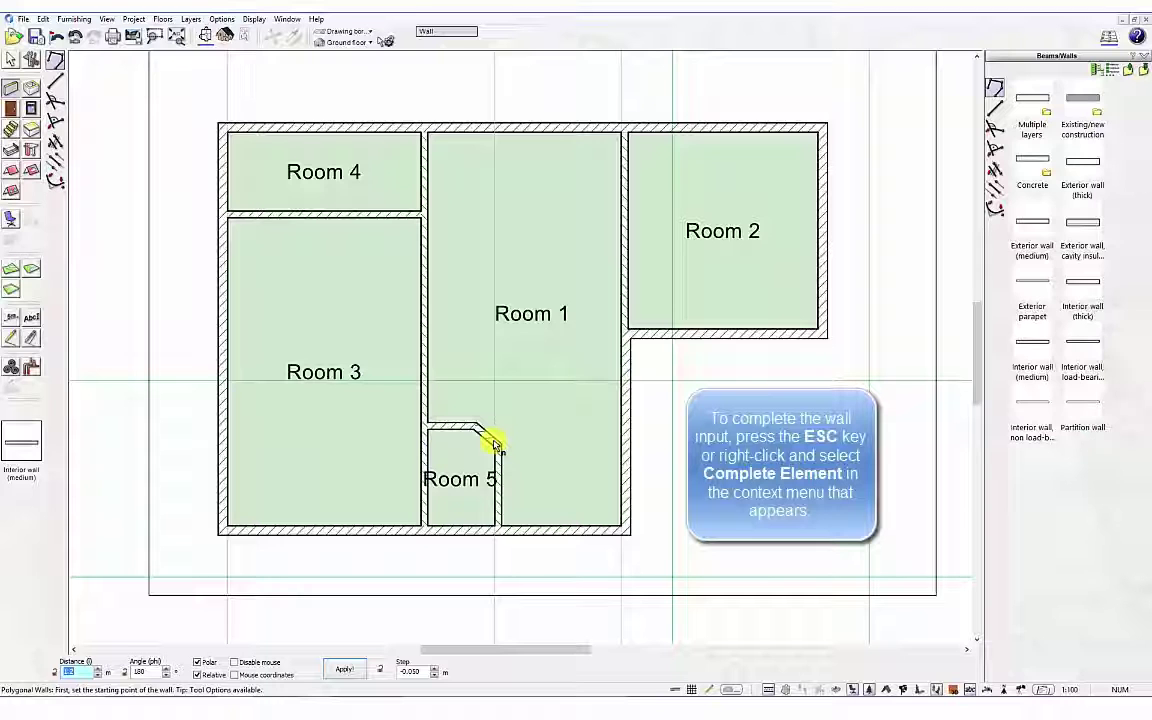
pyautogui.press('Escape')
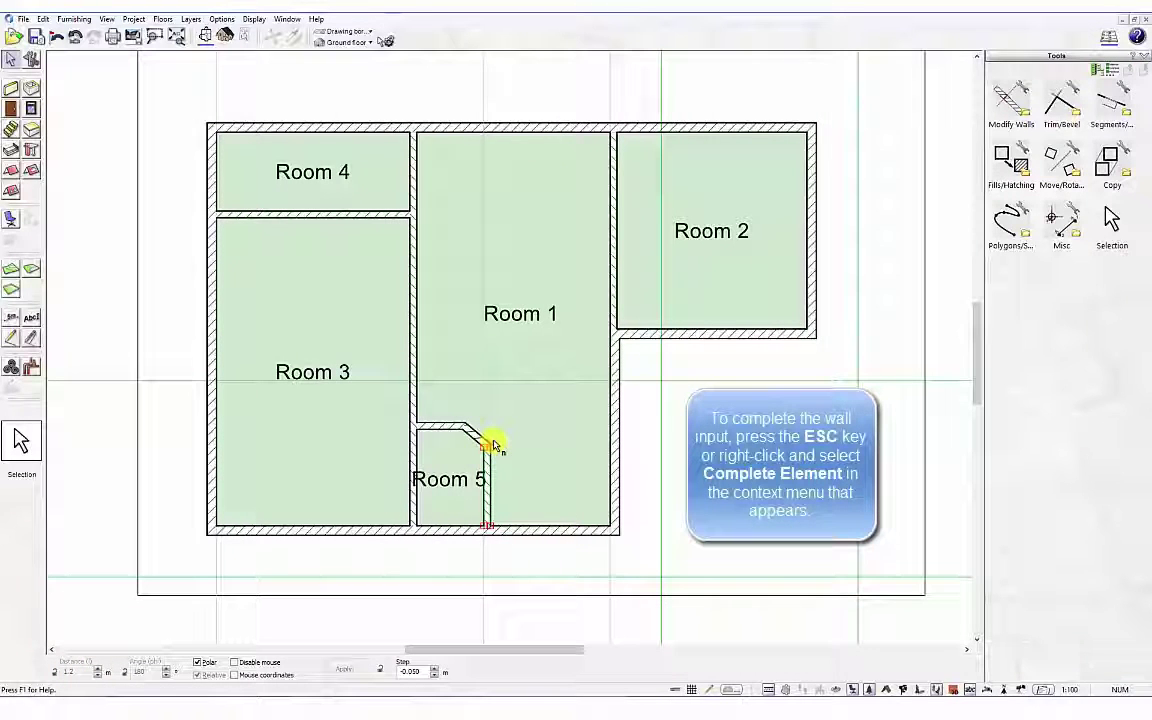